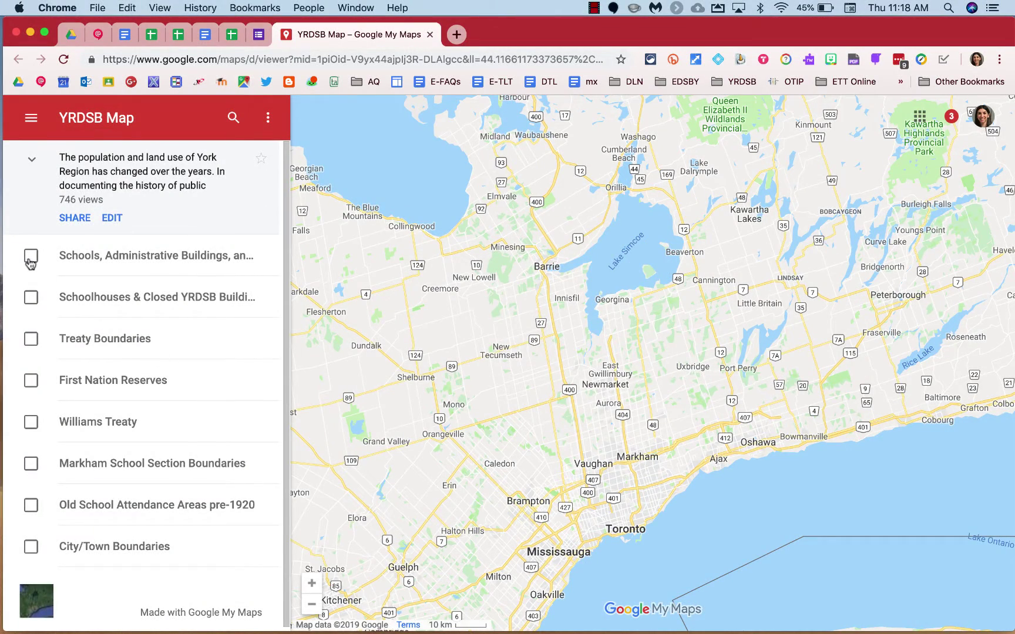
- Turn on the Schools, Schoolhouses & Closed YRDSB Buildings, and Treaty Boundaries layers
{"action": "left_click", "coordinate": [31, 259]}
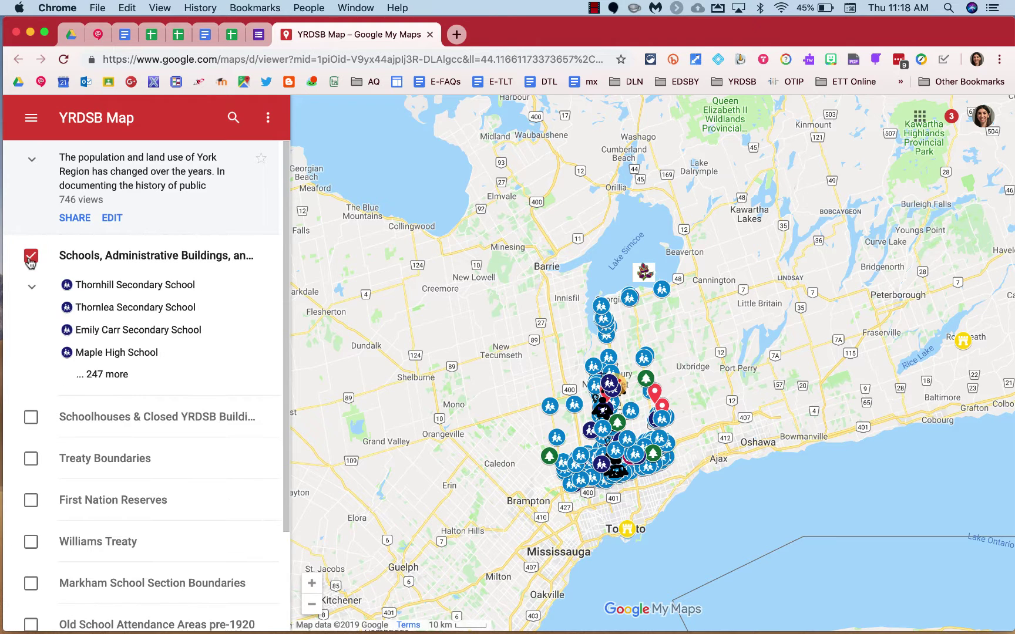
{"action": "left_click", "coordinate": [31, 417]}
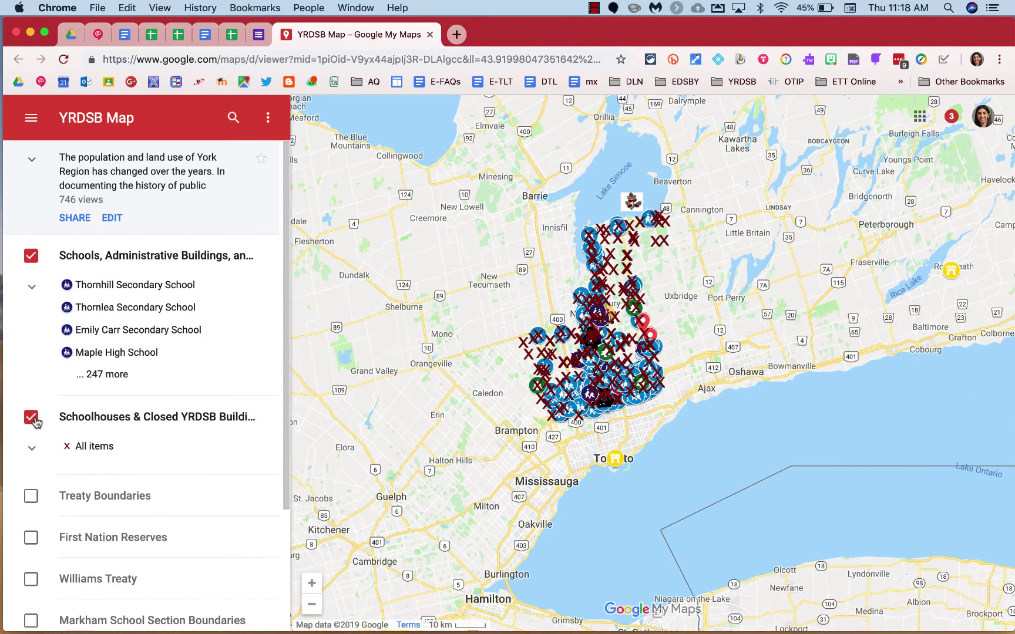
{"action": "left_click", "coordinate": [30, 498]}
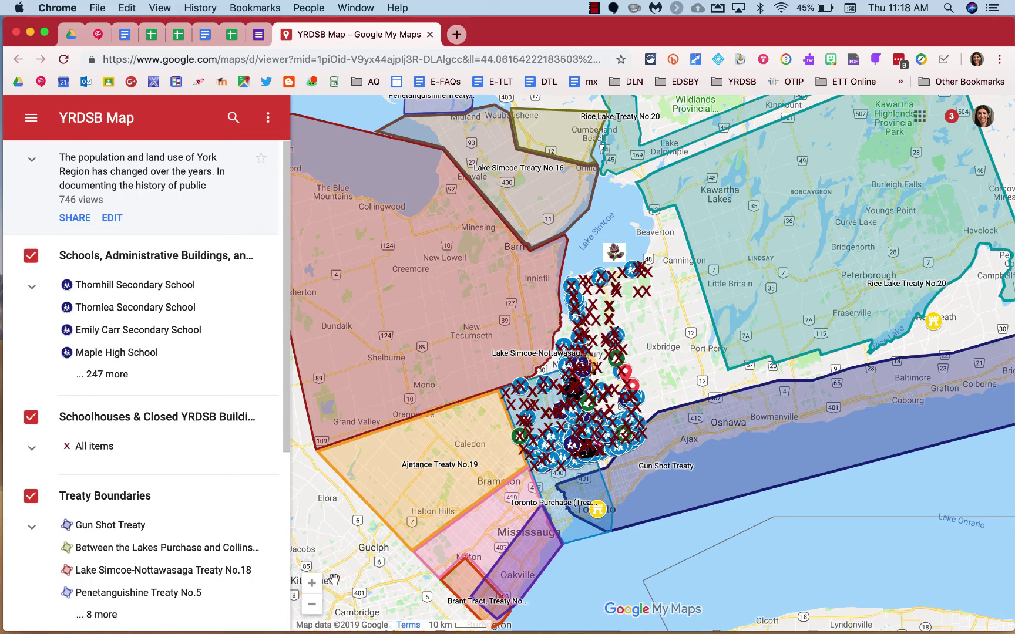
- Zoom and pan the map to York Region, then open Maple Creek Public School's details
{"action": "left_click", "coordinate": [311, 584]}
{"action": "left_click", "coordinate": [312, 584]}
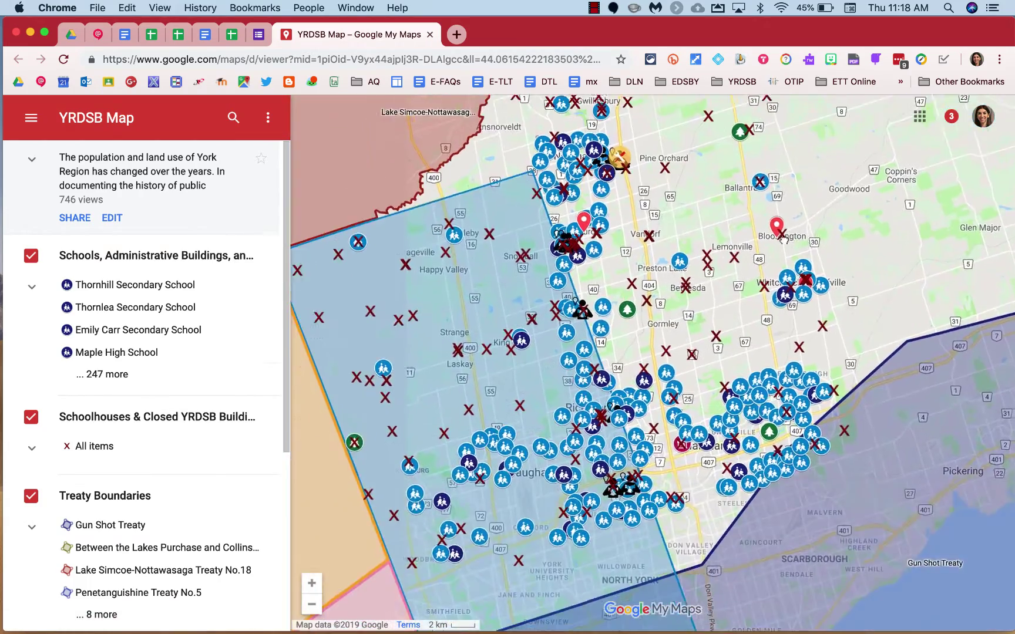
{"action": "left_click", "coordinate": [312, 602]}
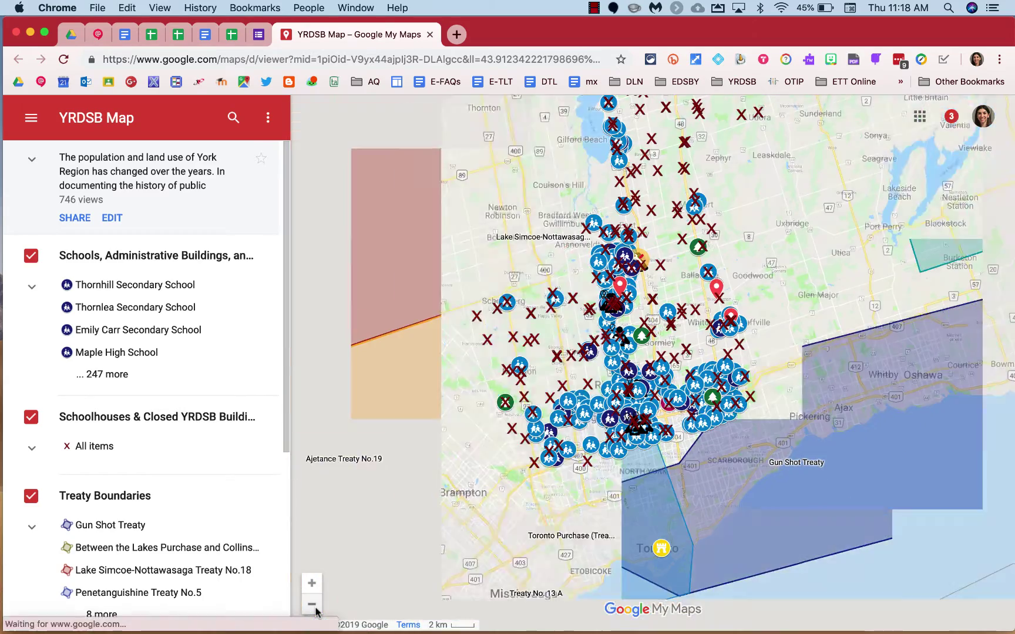
{"action": "left_click_drag", "start_coordinate": [510, 451], "coordinate": [437, 498]}
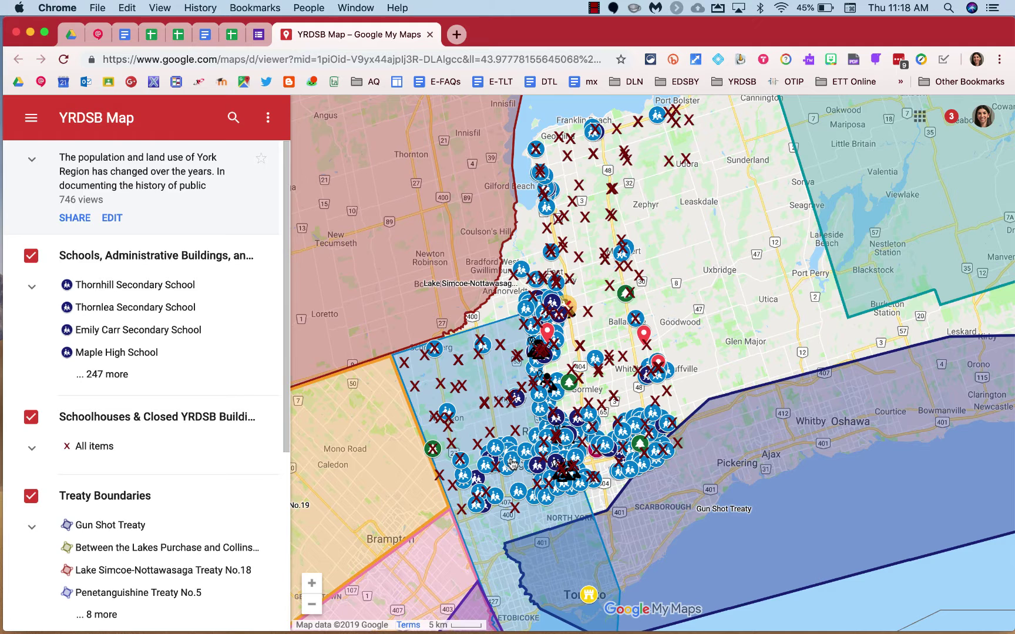
{"action": "left_click", "coordinate": [512, 463]}
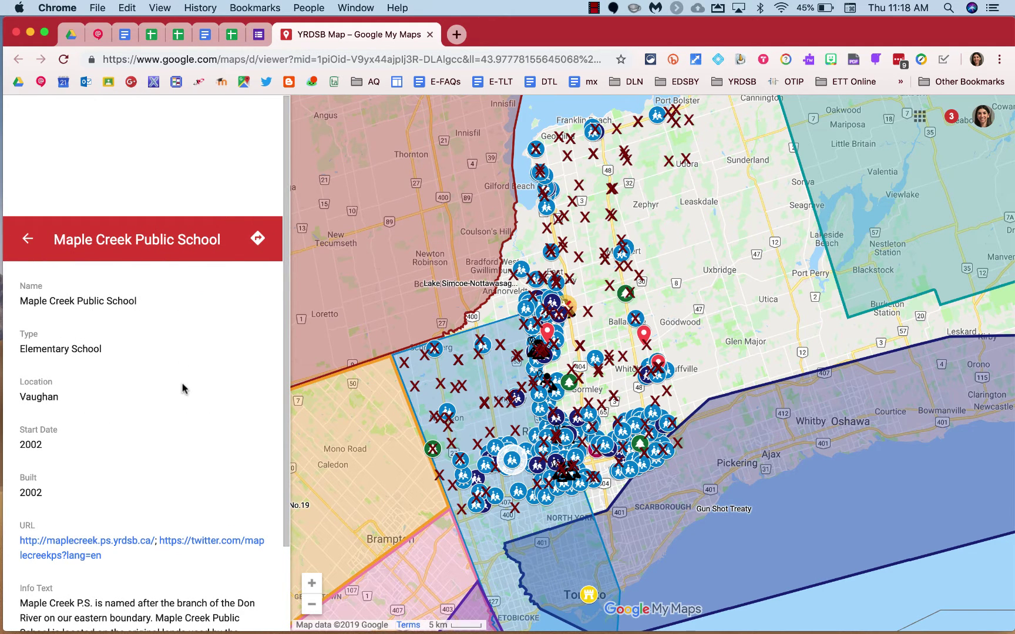
{"action": "scroll", "coordinate": [141, 506], "scroll_direction": "down", "scroll_amount": 1}
{"action": "scroll", "coordinate": [141, 506], "scroll_direction": "down", "scroll_amount": 1}
{"action": "scroll", "coordinate": [142, 506], "scroll_direction": "up", "scroll_amount": 2}
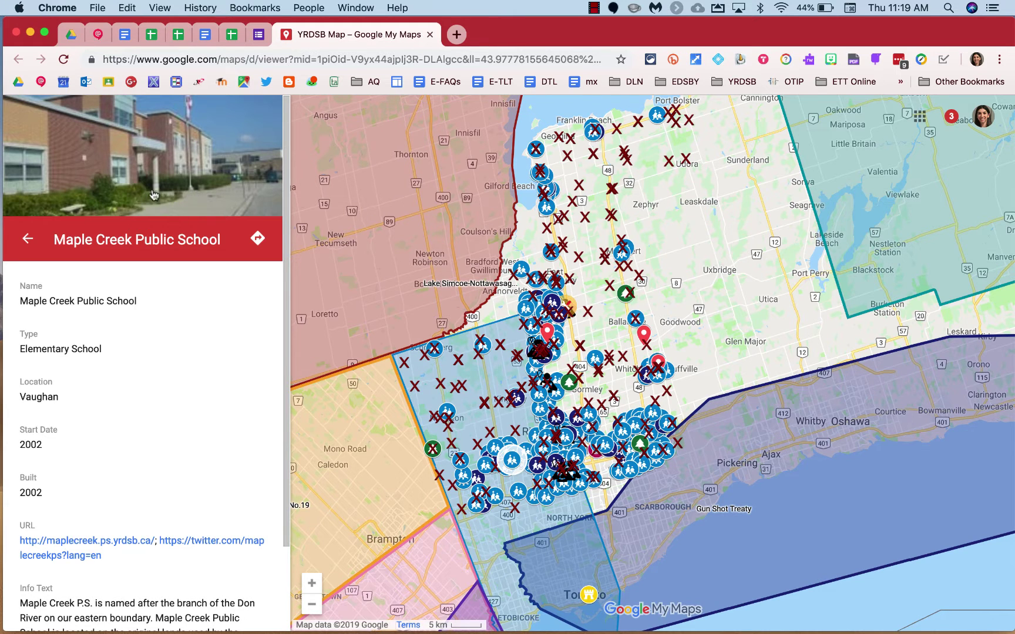
{"action": "left_click", "coordinate": [28, 238]}
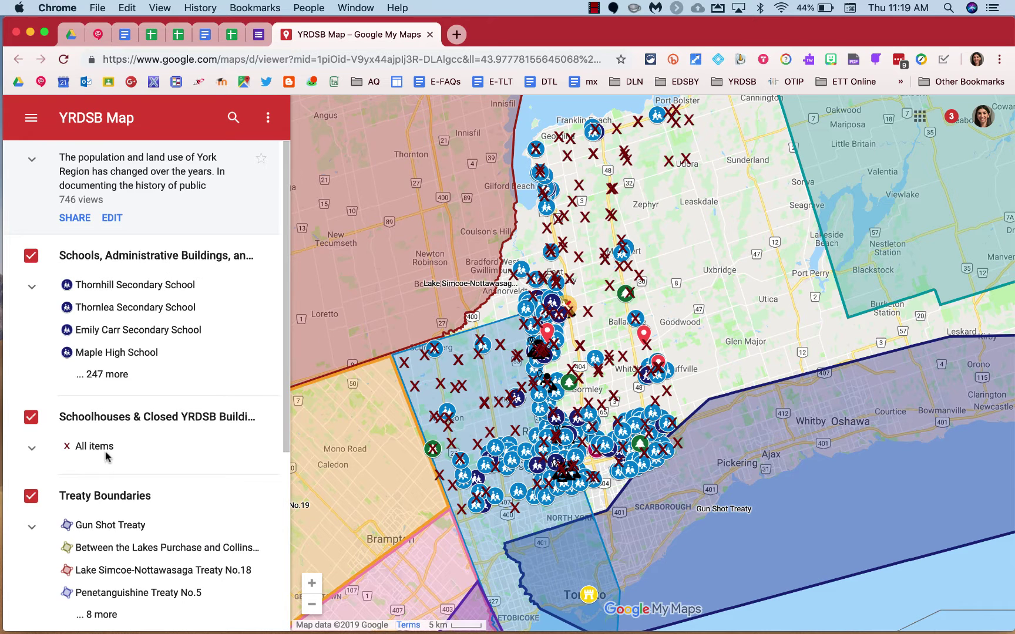
{"action": "left_click", "coordinate": [125, 287]}
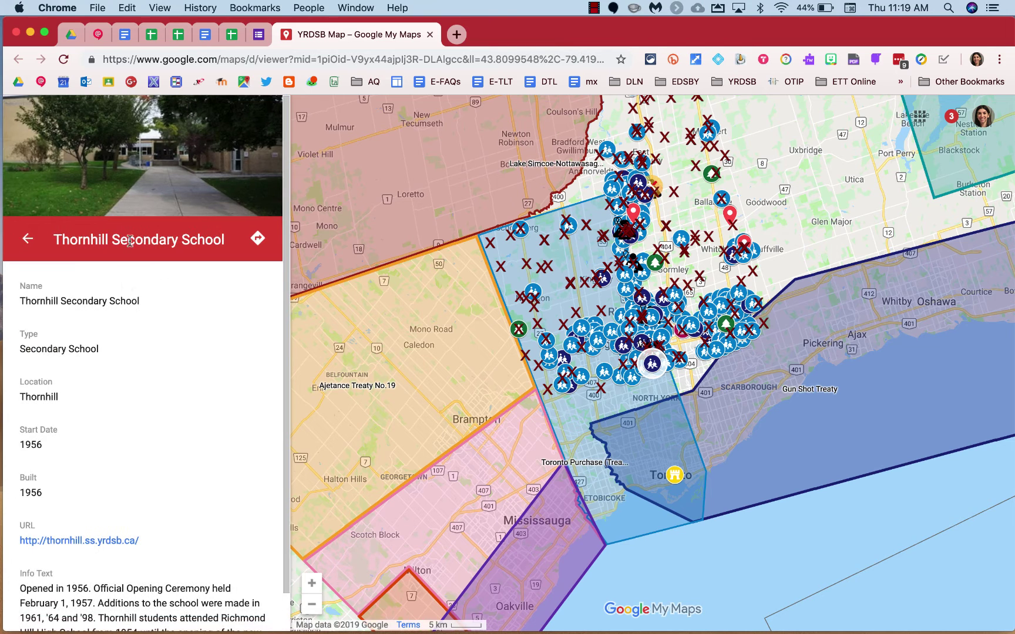
{"action": "left_click", "coordinate": [26, 241]}
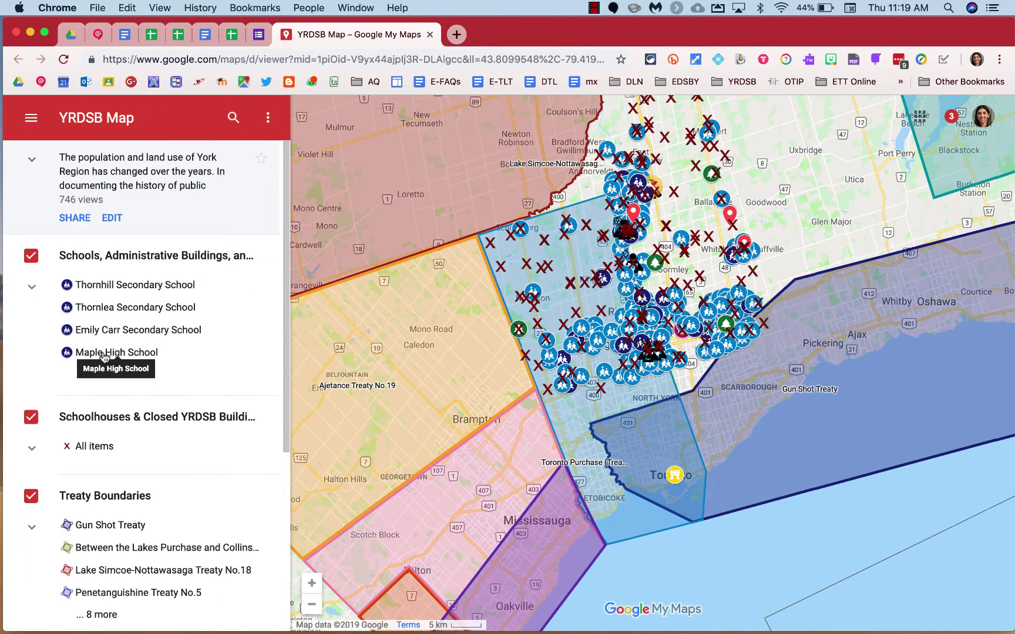
{"action": "left_click", "coordinate": [30, 417]}
- Hide Treaty Boundaries, turn on the Williams Treaty layer, and pan north toward Lake Simcoe
{"action": "left_click", "coordinate": [31, 458]}
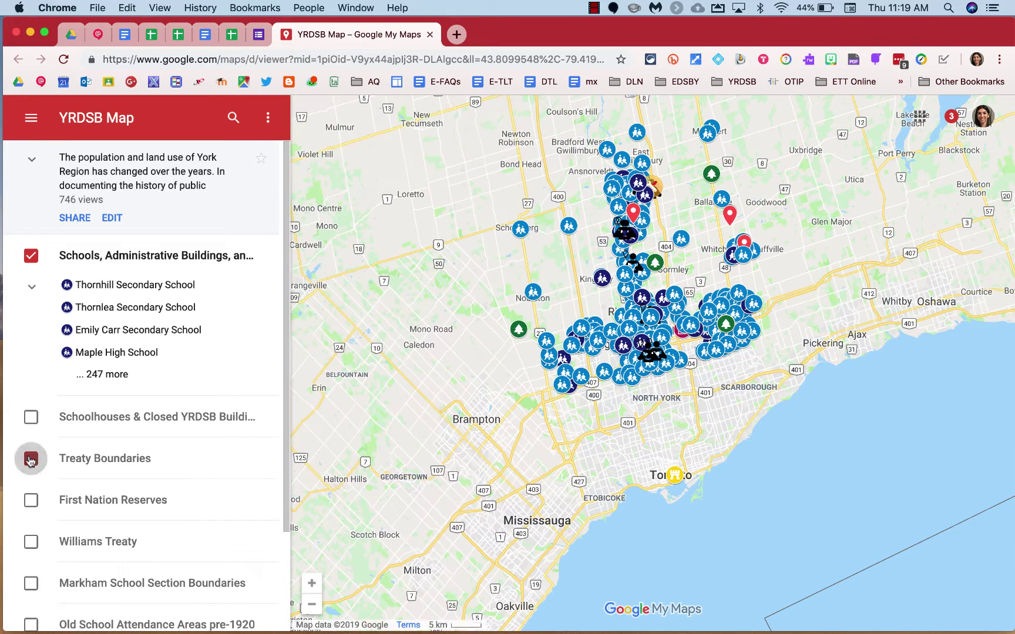
{"action": "scroll", "coordinate": [31, 459], "scroll_direction": "down", "scroll_amount": 3}
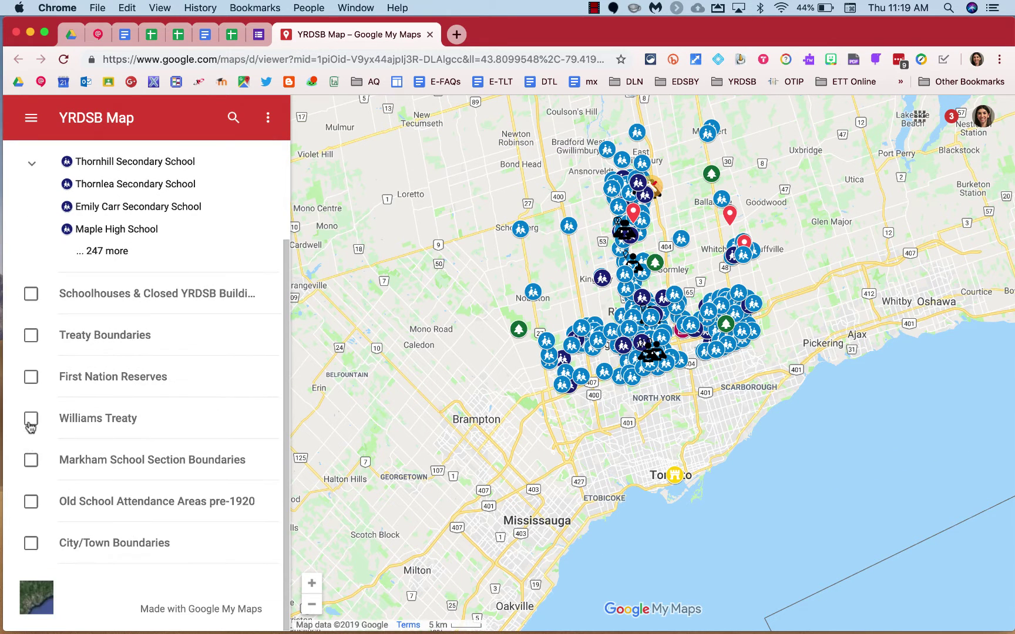
{"action": "left_click", "coordinate": [30, 418]}
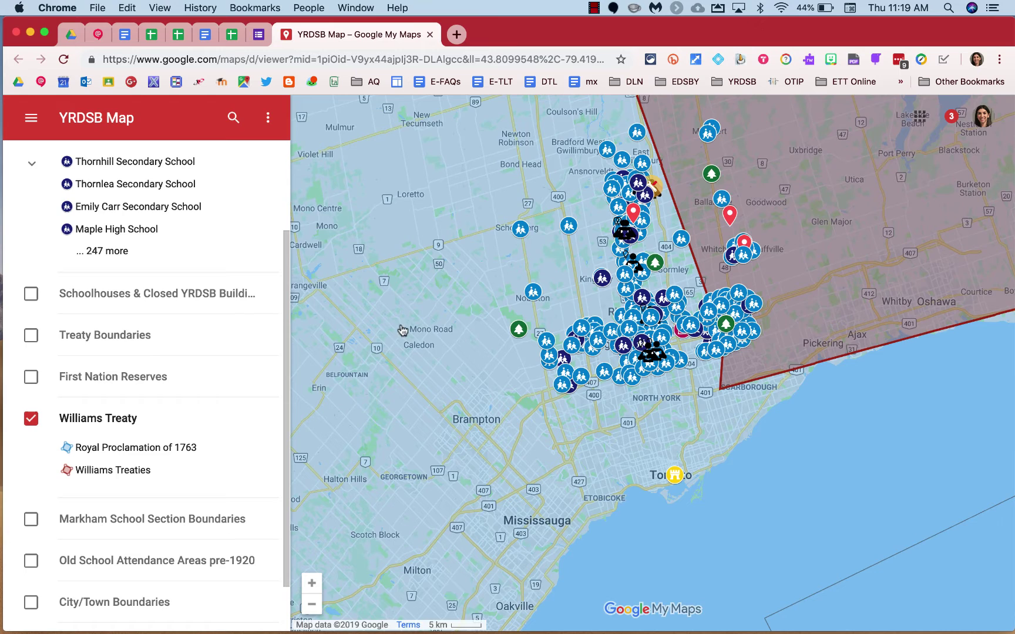
{"action": "left_click_drag", "start_coordinate": [400, 329], "coordinate": [348, 534]}
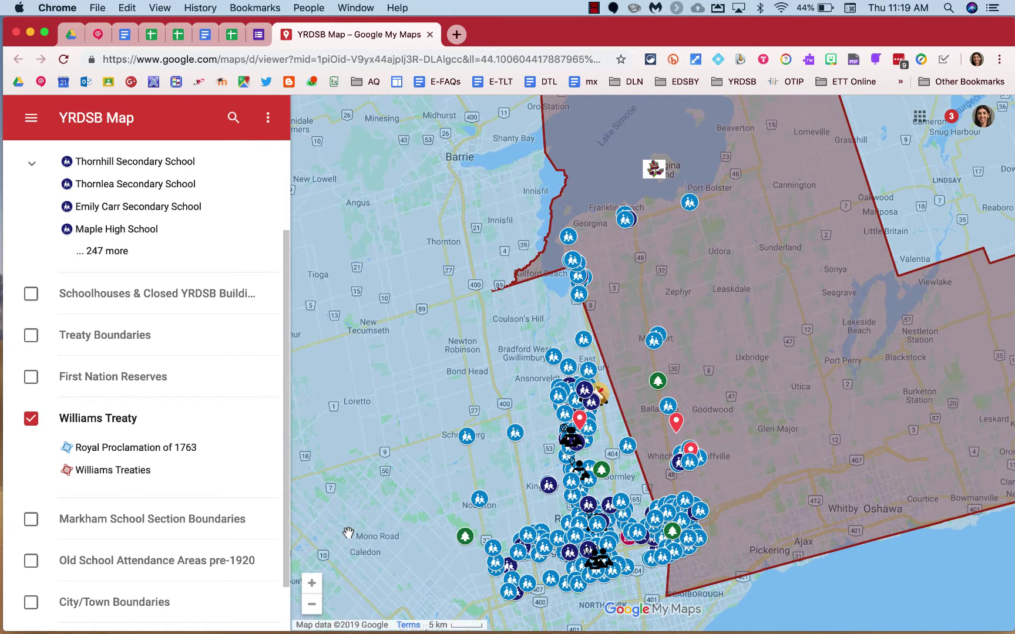
{"action": "scroll", "coordinate": [174, 474], "scroll_direction": "up", "scroll_amount": 3}
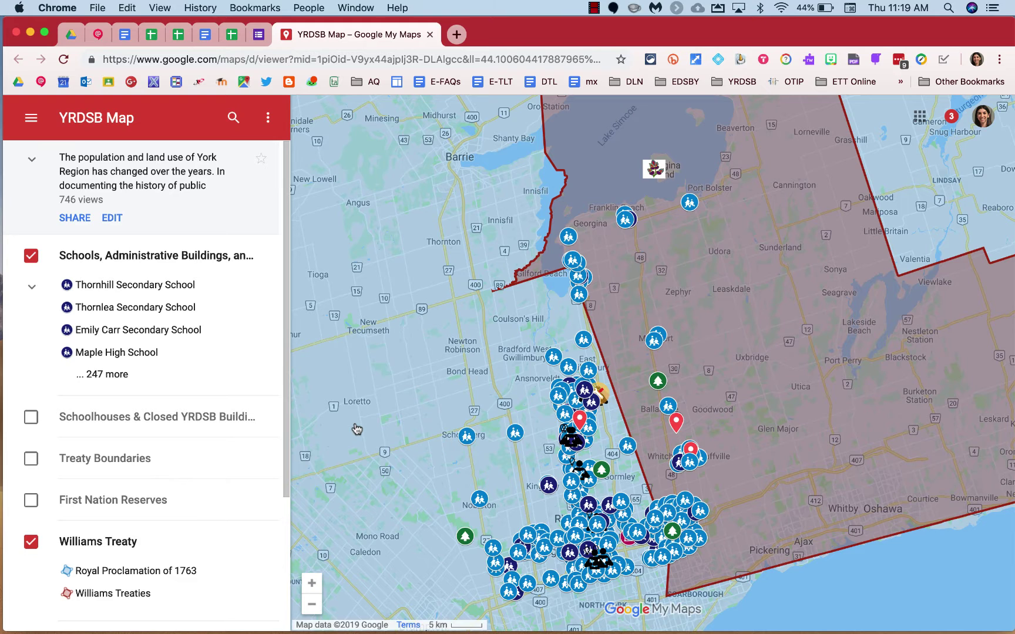
- Download only the Schools, Administrative Buildings, and First Nation Sites layer as a KMZ file
{"action": "left_click", "coordinate": [269, 120]}
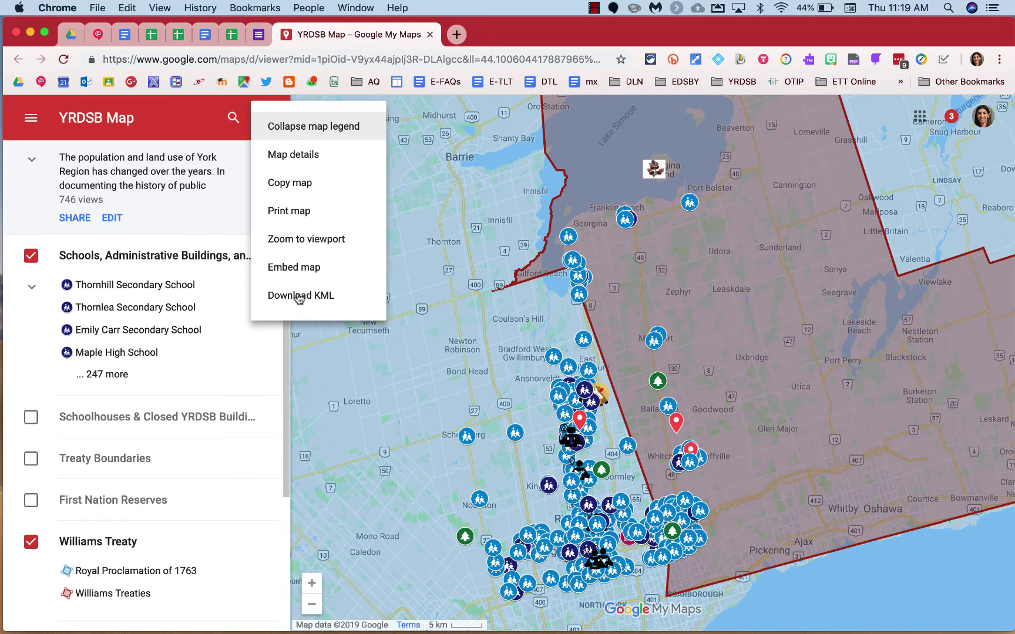
{"action": "left_click", "coordinate": [326, 297]}
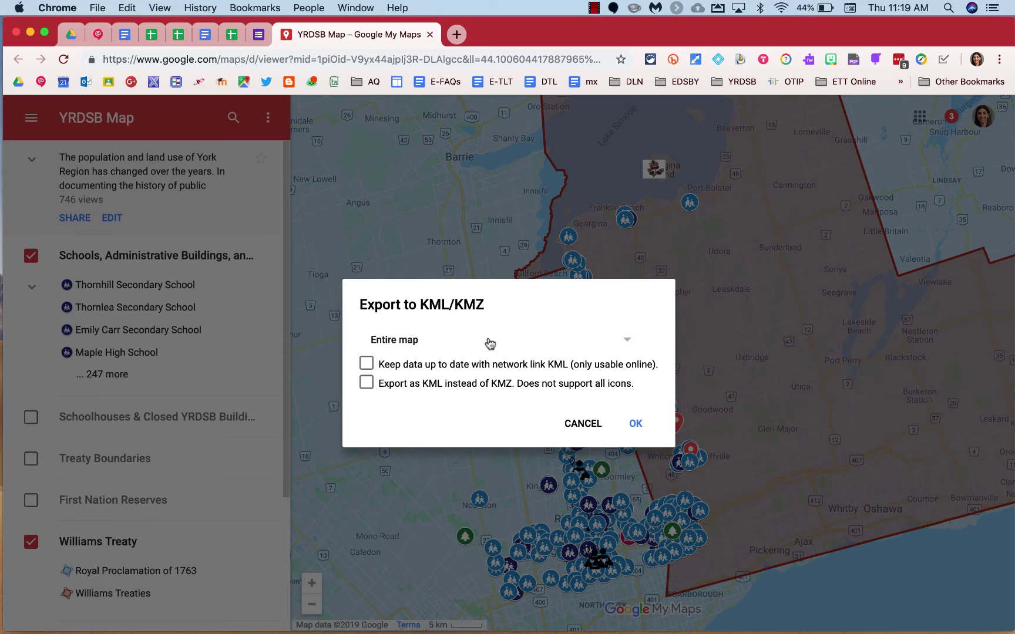
{"action": "left_click", "coordinate": [631, 347]}
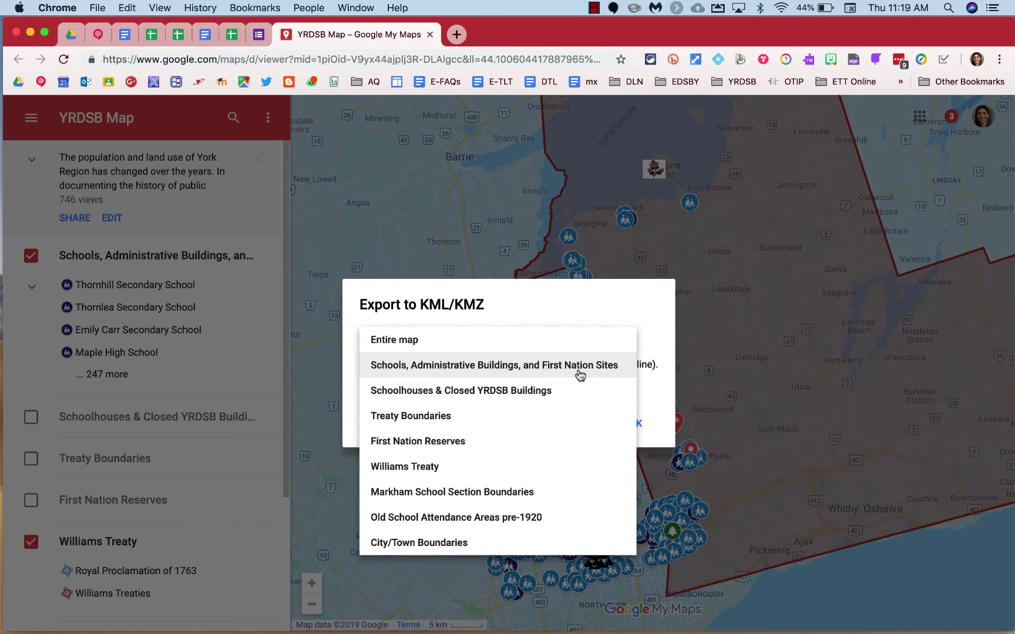
{"action": "left_click", "coordinate": [604, 367]}
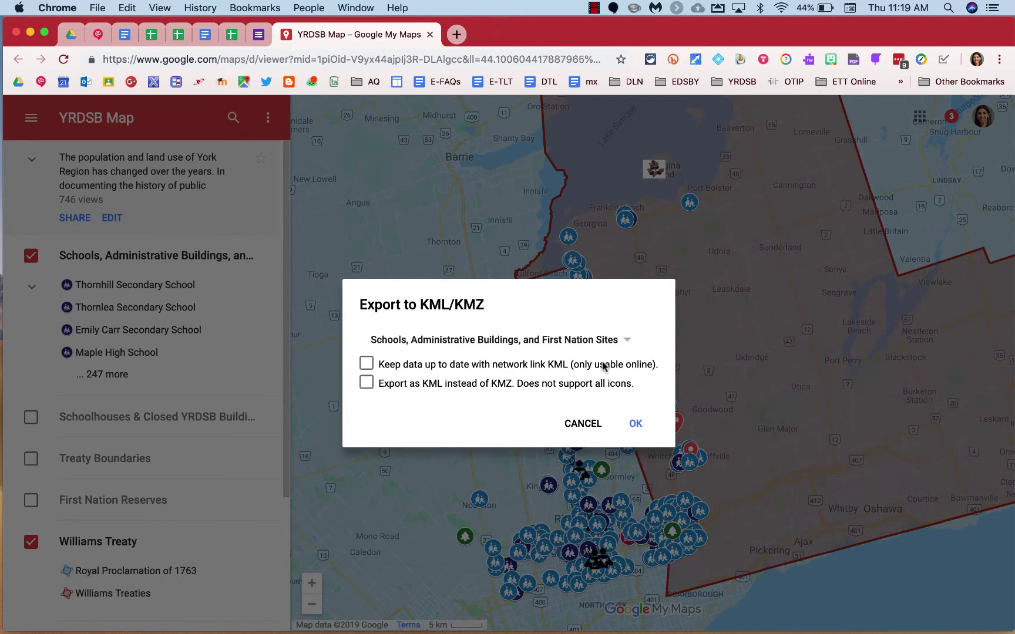
{"action": "left_click", "coordinate": [635, 423]}
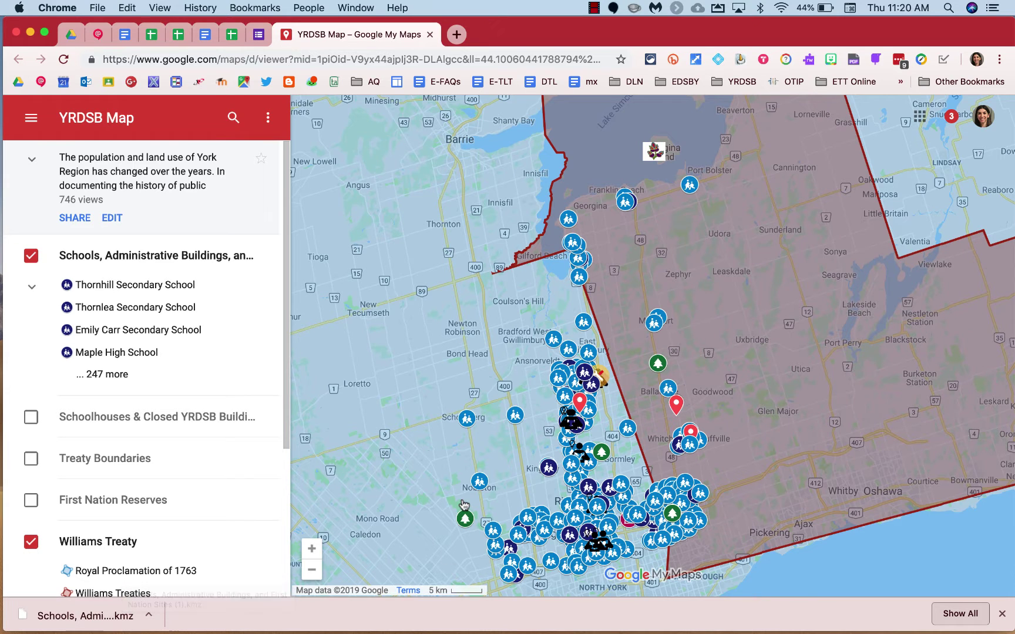
- From the Drive folder, create a new Google My Maps map
{"action": "left_click", "coordinate": [70, 35]}
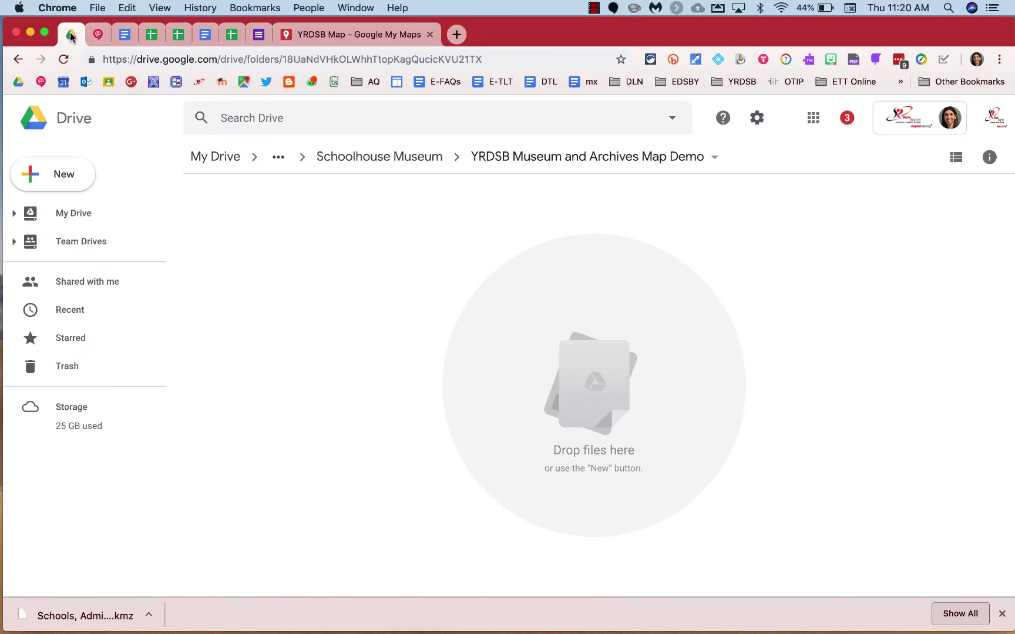
{"action": "left_click", "coordinate": [74, 173]}
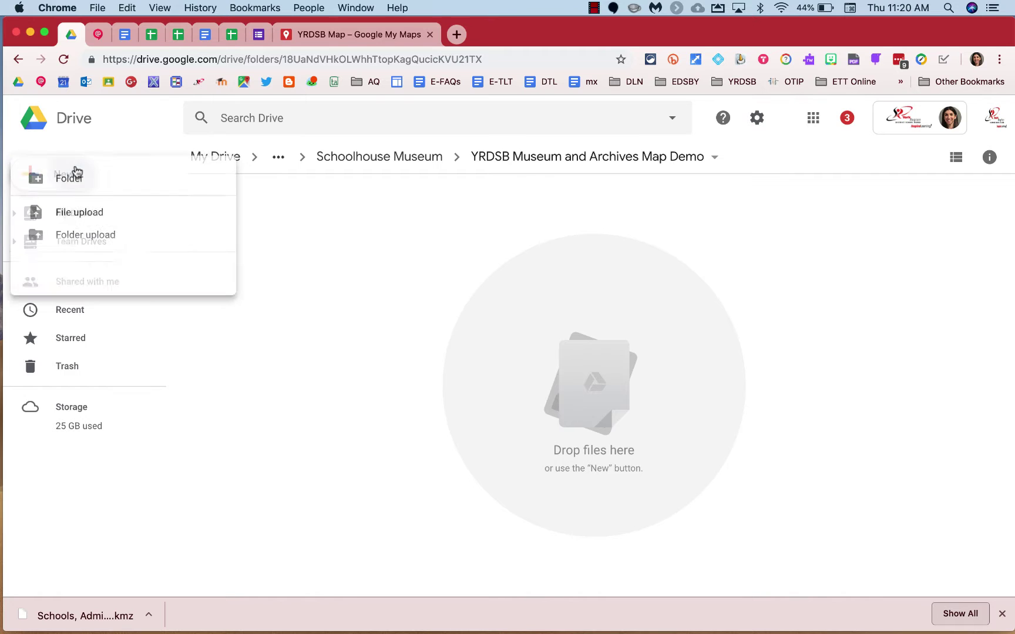
{"action": "mouse_move", "coordinate": [82, 347]}
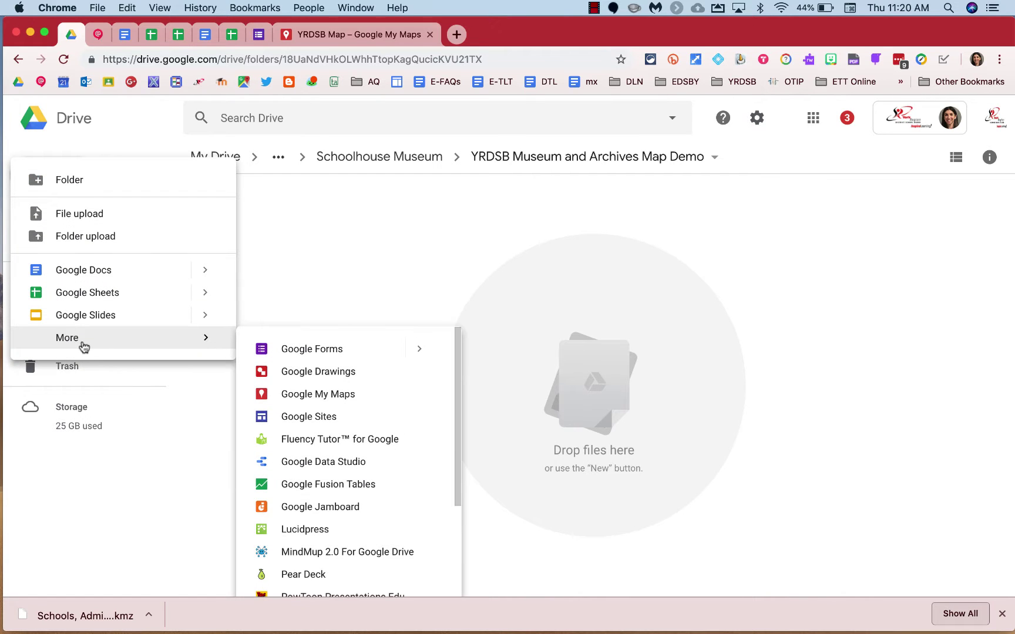
{"action": "left_click", "coordinate": [362, 395]}
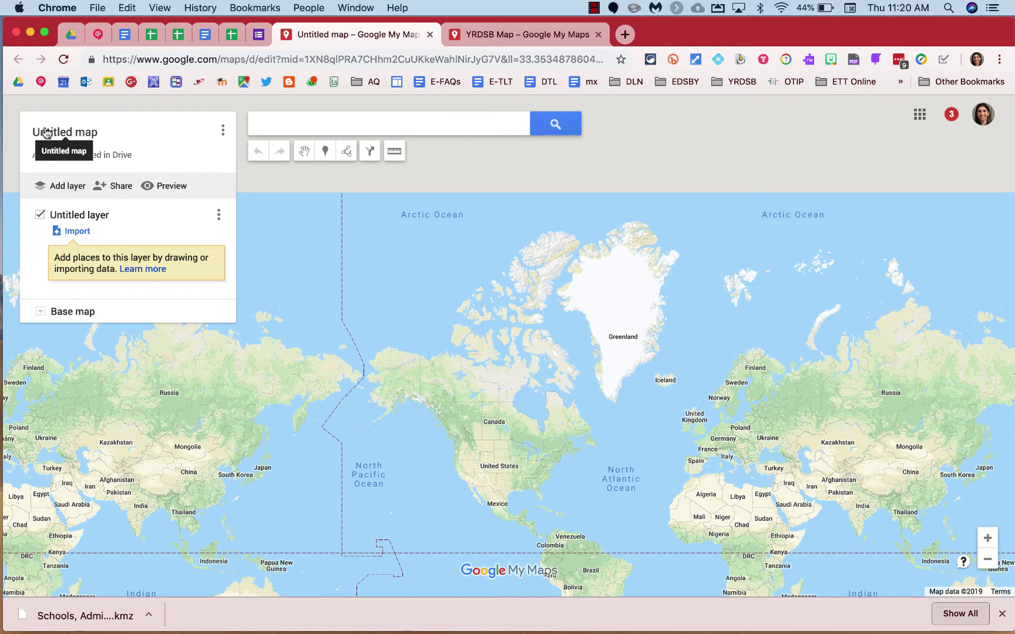
- Title the new map 'Practice Map' and save it
{"action": "left_click", "coordinate": [68, 134]}
{"action": "type", "text": "Practice Map"}
{"action": "left_click", "coordinate": [414, 356]}
{"action": "left_click", "coordinate": [419, 412]}
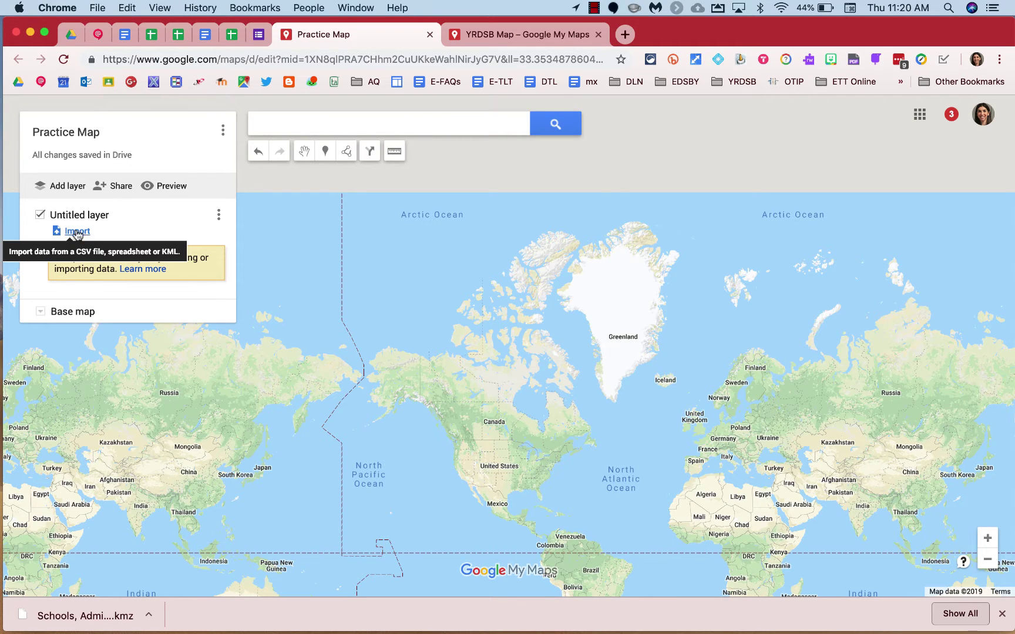
- Import the downloaded schools KMZ into the untitled layer by dropping it on the upload area
{"action": "left_click", "coordinate": [83, 233]}
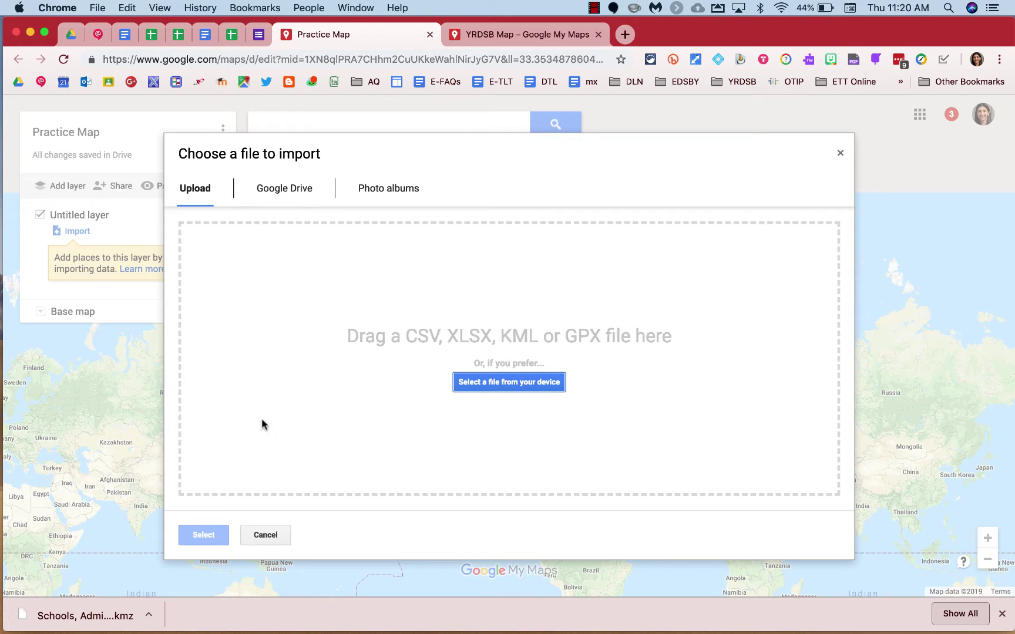
{"action": "left_click_drag", "start_coordinate": [70, 626], "coordinate": [489, 367]}
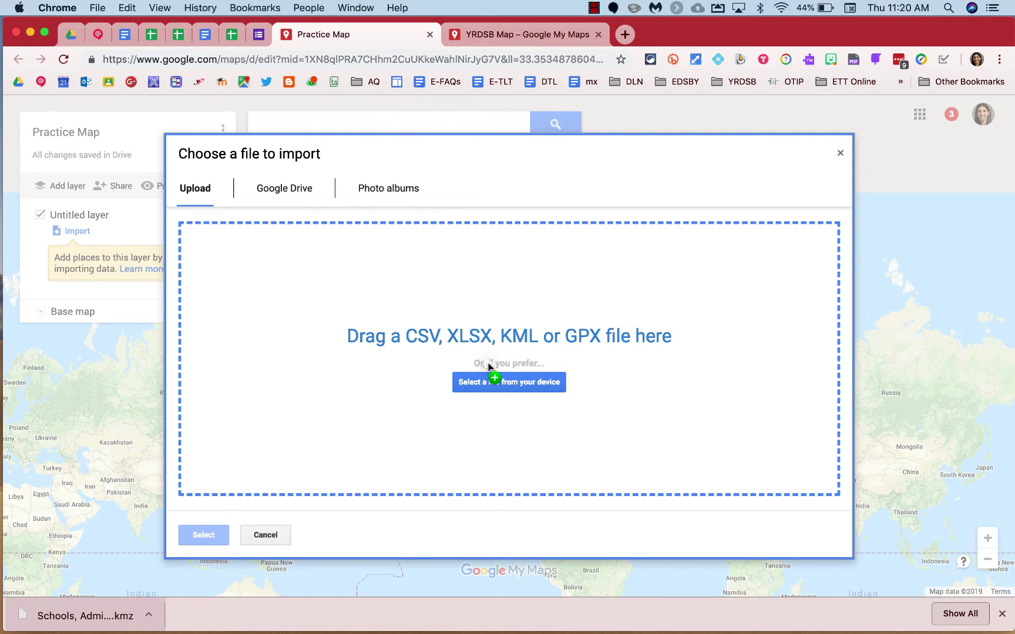
{"action": "left_click_drag", "start_coordinate": [489, 367], "coordinate": [489, 366]}
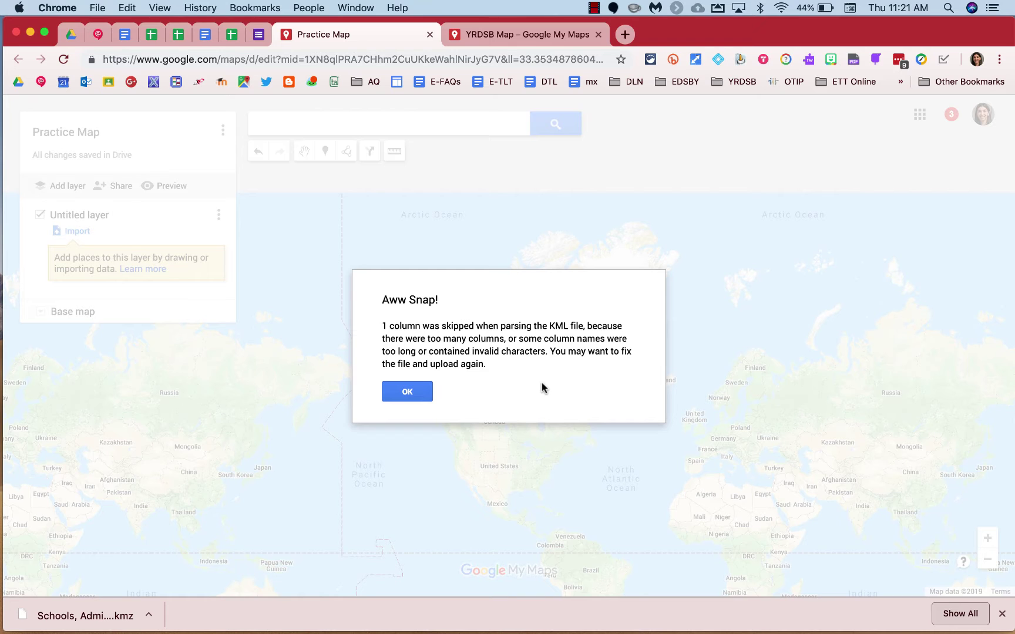
- Dismiss the skipped-column warning, review the layer list, and compare with the YRDSB Map tab
{"action": "left_click", "coordinate": [421, 396]}
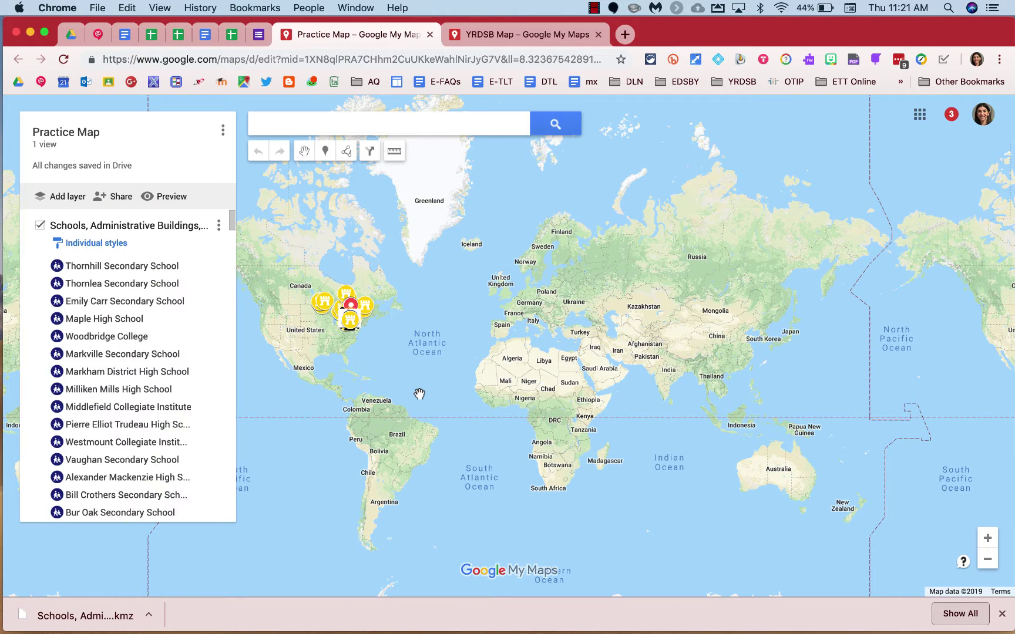
{"action": "scroll", "coordinate": [132, 300], "scroll_direction": "down", "scroll_amount": 2}
{"action": "scroll", "coordinate": [132, 299], "scroll_direction": "down", "scroll_amount": 12}
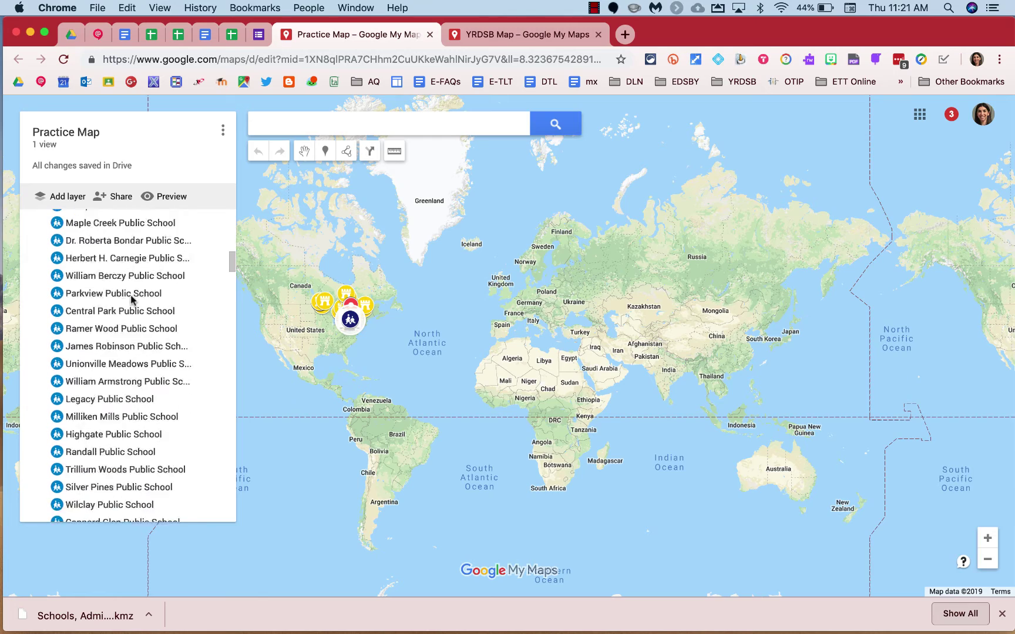
{"action": "scroll", "coordinate": [133, 297], "scroll_direction": "up", "scroll_amount": 15}
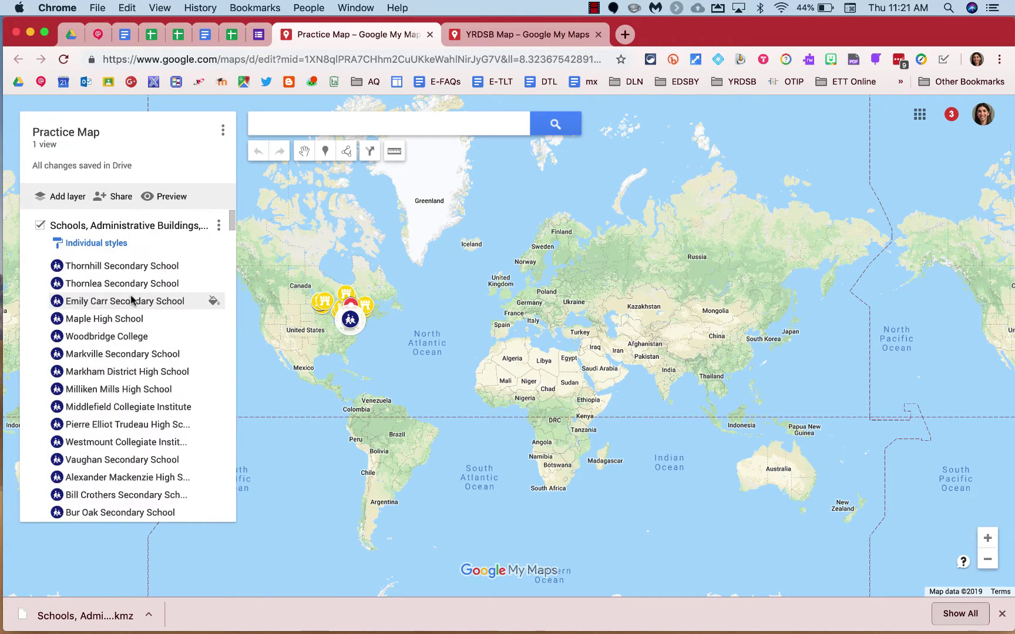
{"action": "left_click", "coordinate": [497, 29]}
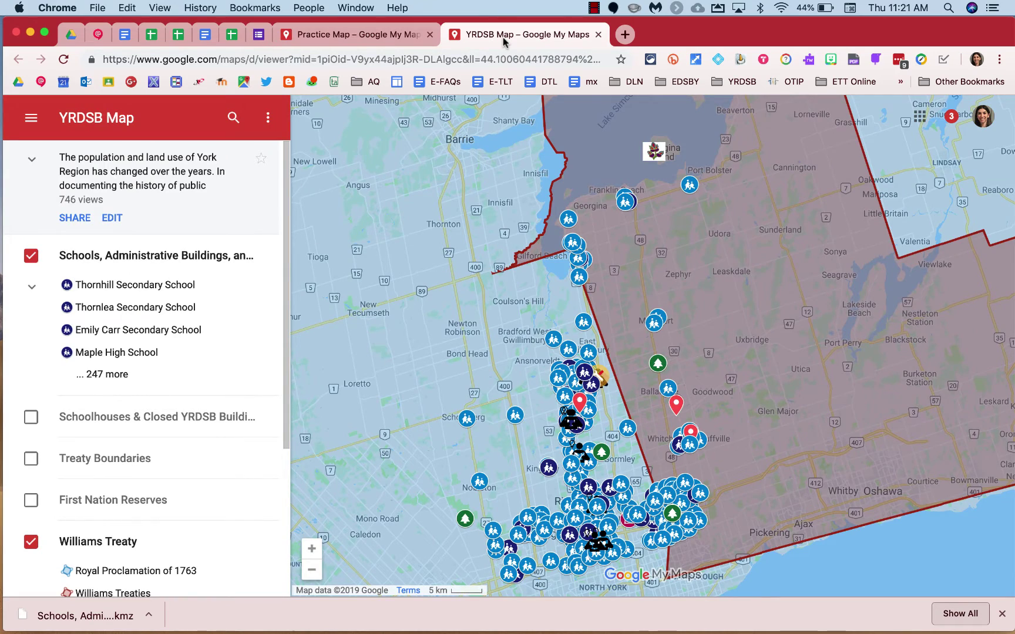
{"action": "left_click", "coordinate": [351, 37]}
- Zoom in three levels and centre the school markers on Ontario and the Great Lakes
{"action": "left_click_drag", "start_coordinate": [396, 283], "coordinate": [509, 352]}
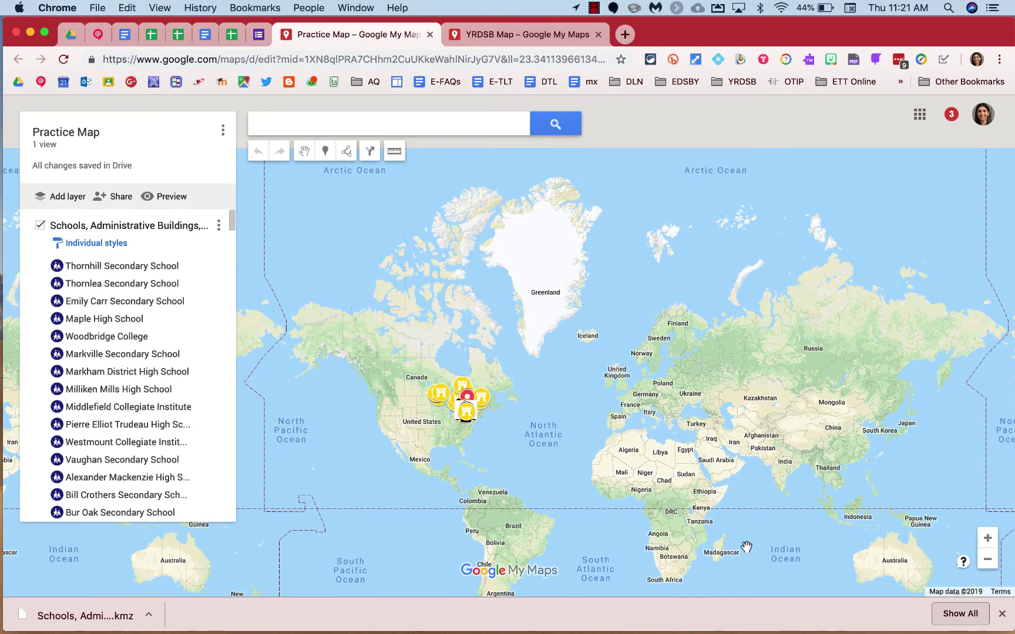
{"action": "left_click", "coordinate": [987, 538]}
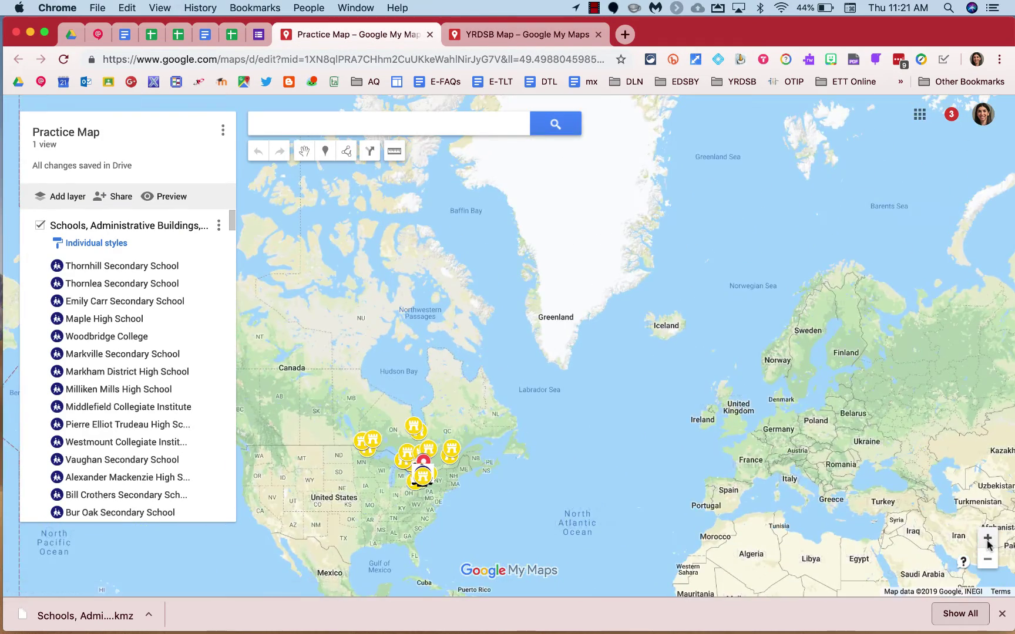
{"action": "left_click", "coordinate": [987, 538]}
{"action": "left_click_drag", "start_coordinate": [489, 533], "coordinate": [637, 324]}
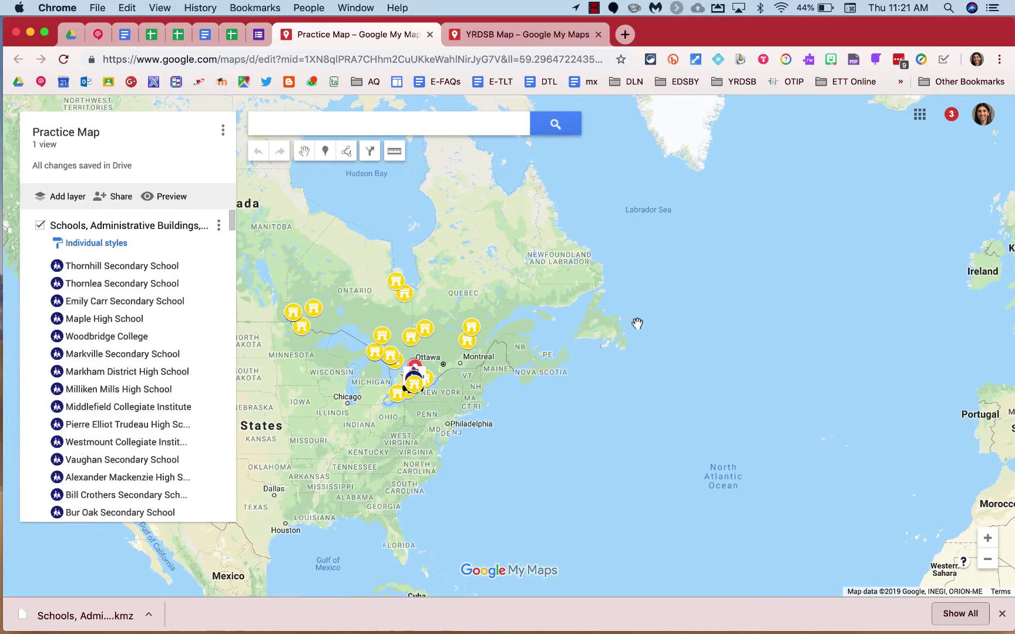
{"action": "left_click_drag", "start_coordinate": [519, 348], "coordinate": [648, 376]}
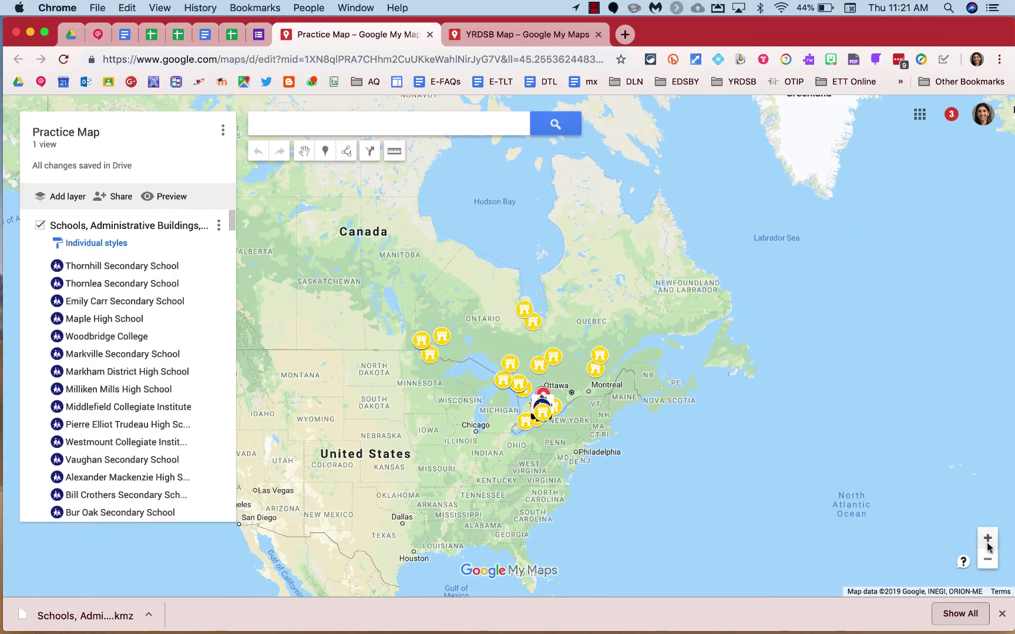
{"action": "left_click", "coordinate": [987, 539]}
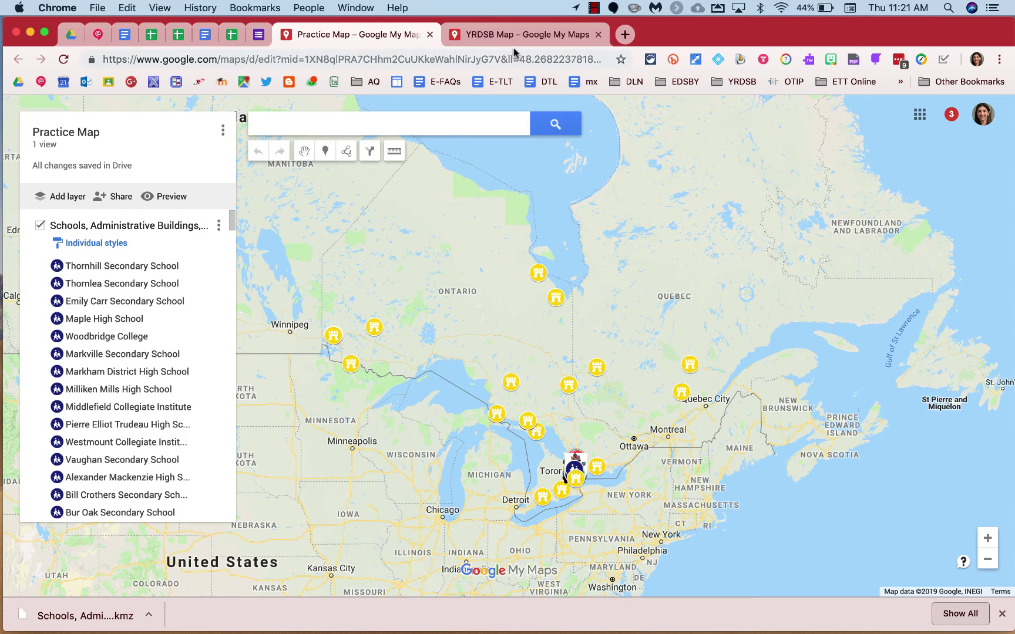
{"action": "left_click", "coordinate": [515, 37]}
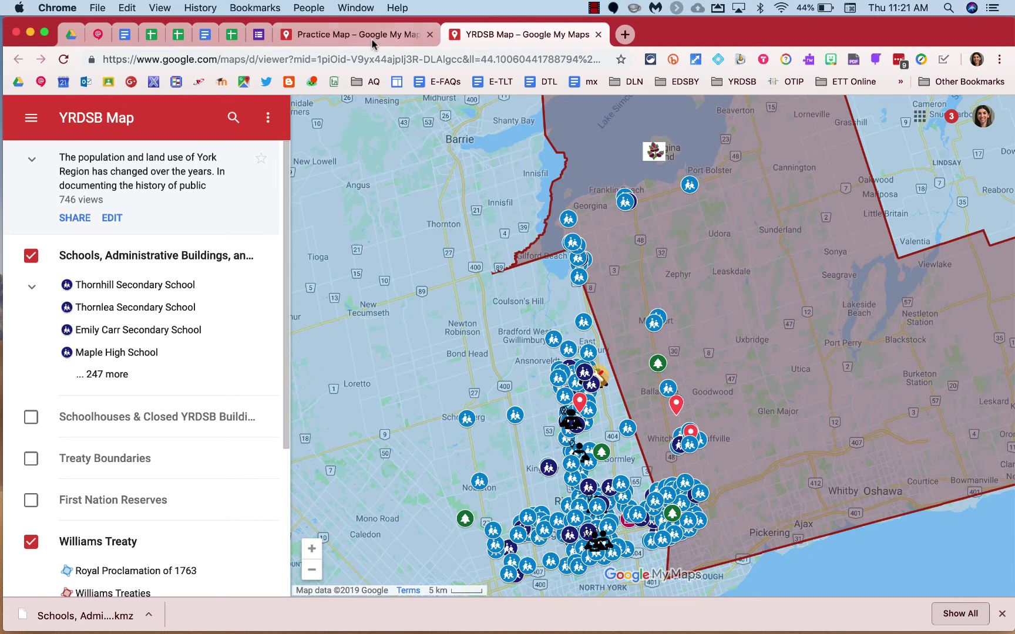
{"action": "left_click", "coordinate": [347, 36]}
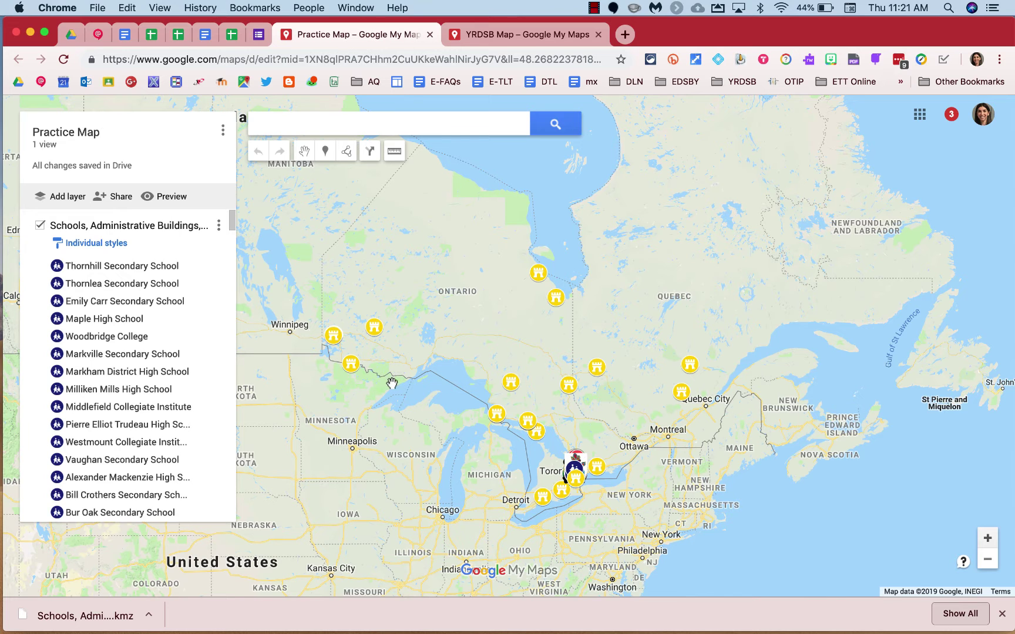
- View Thornlea Secondary School's details, then close its info card
{"action": "left_click_drag", "start_coordinate": [433, 460], "coordinate": [430, 414]}
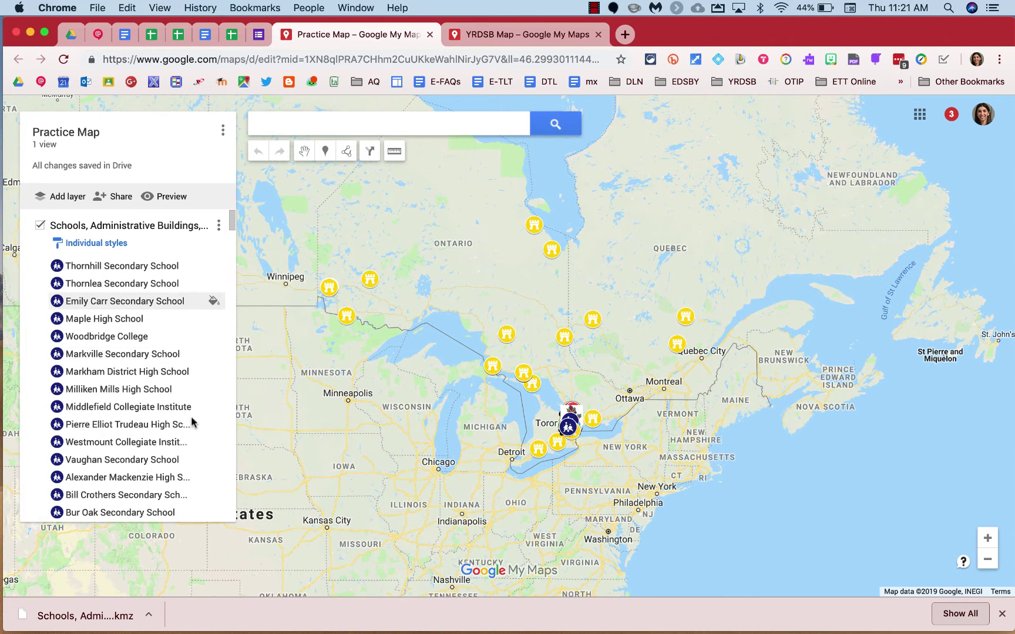
{"action": "left_click", "coordinate": [143, 284]}
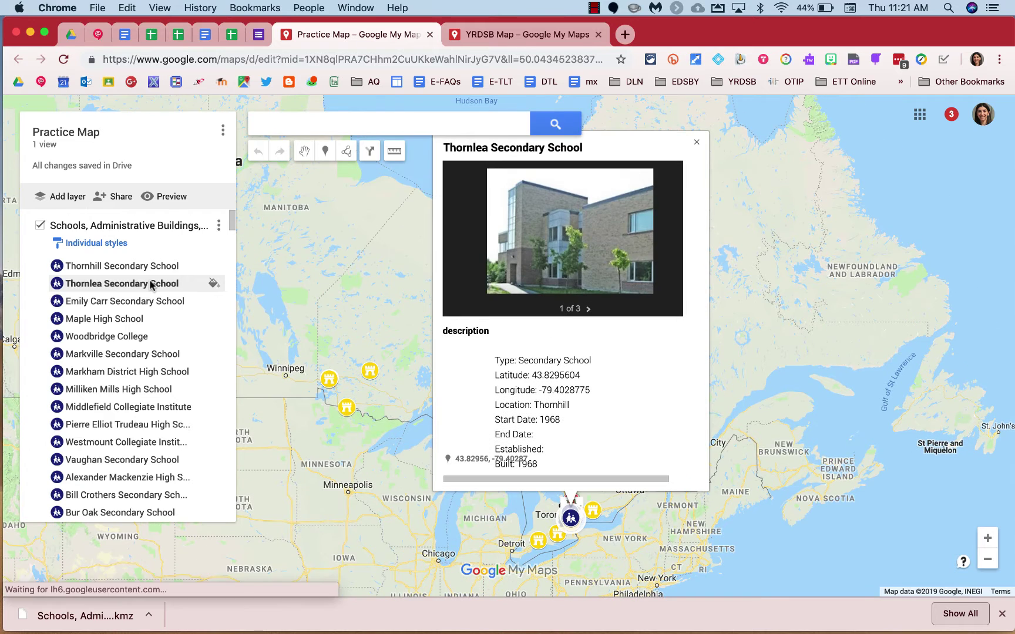
{"action": "left_click", "coordinate": [696, 142]}
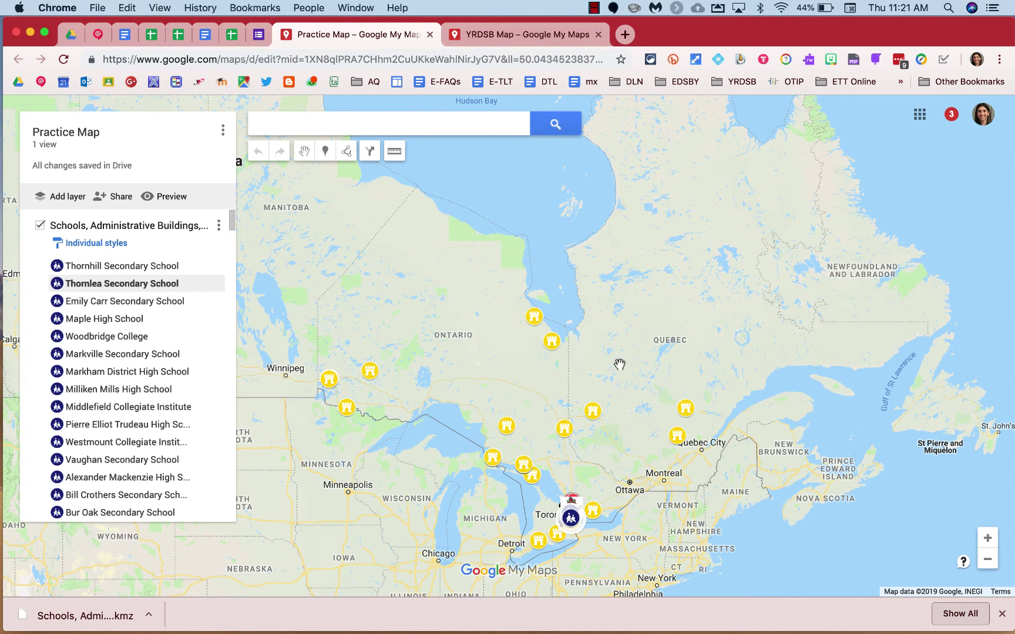
{"action": "left_click_drag", "start_coordinate": [596, 383], "coordinate": [587, 322]}
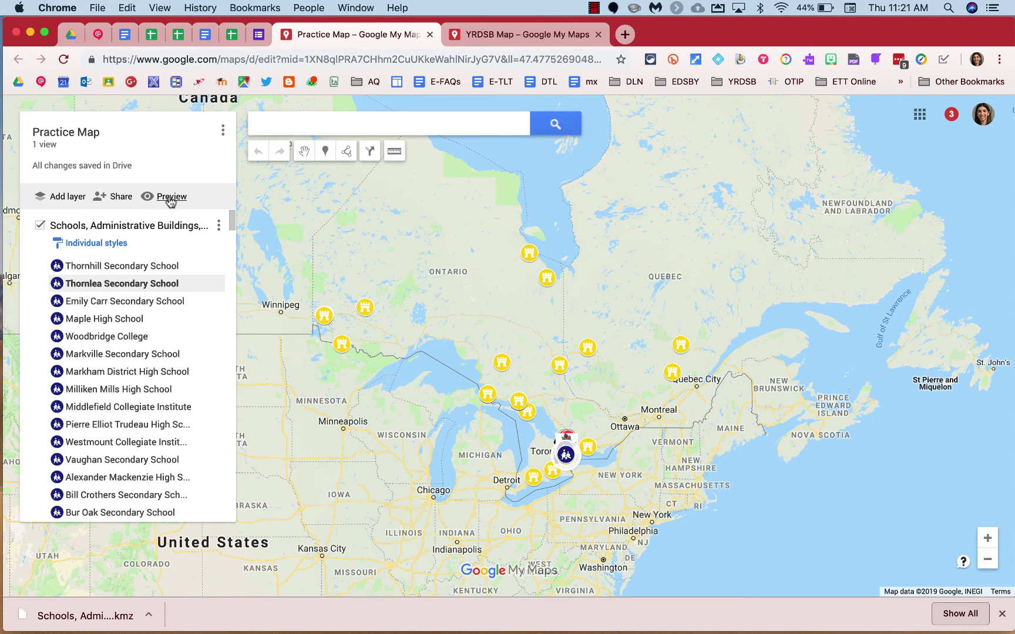
- Open a view-only preview of Practice Map and return to the editor
{"action": "left_click", "coordinate": [170, 197]}
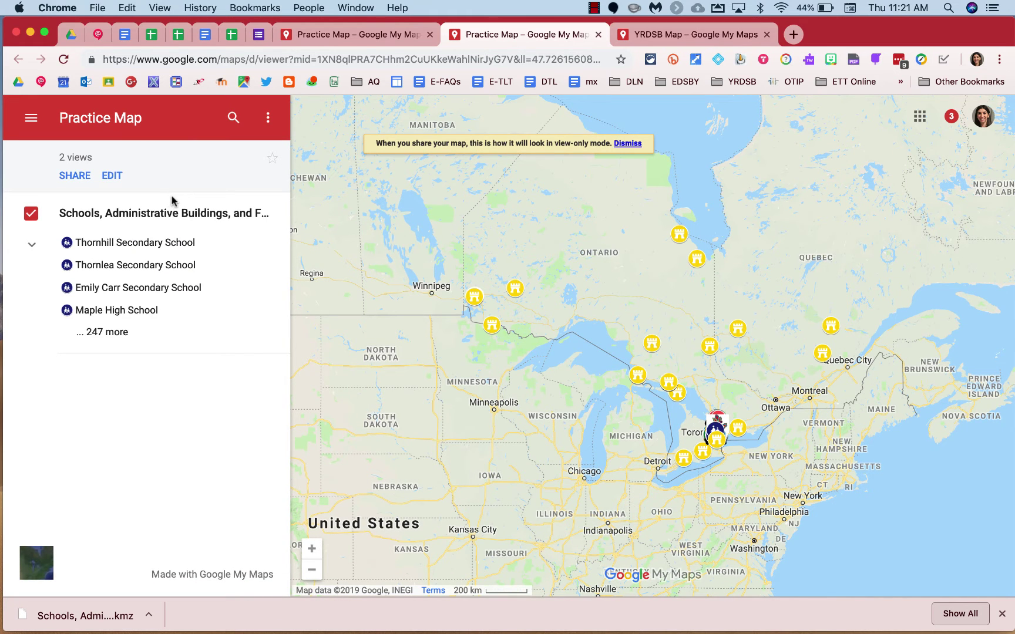
{"action": "left_click", "coordinate": [721, 39]}
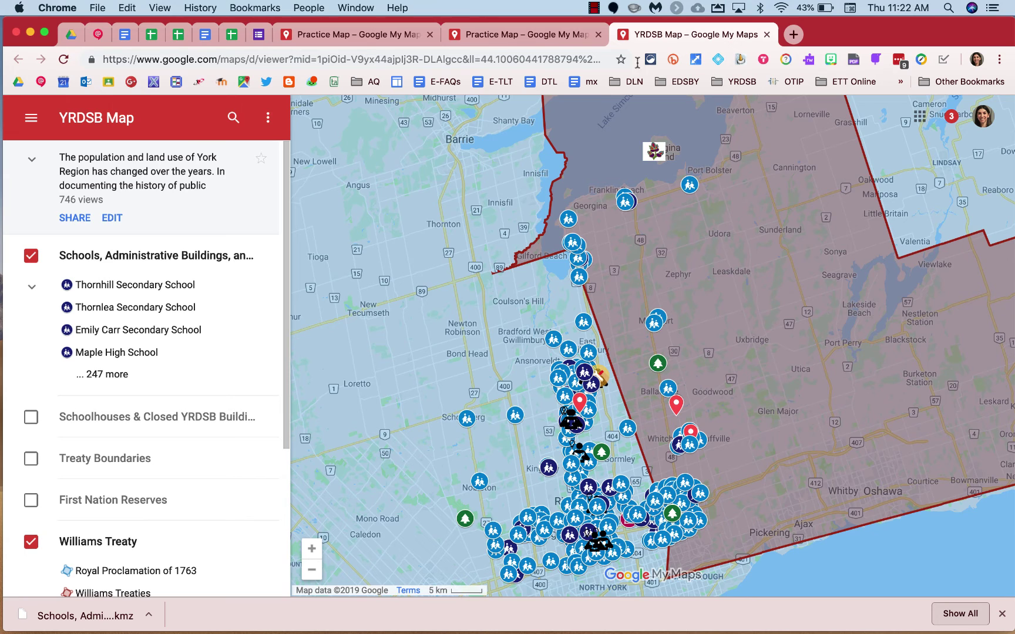
{"action": "left_click", "coordinate": [328, 34]}
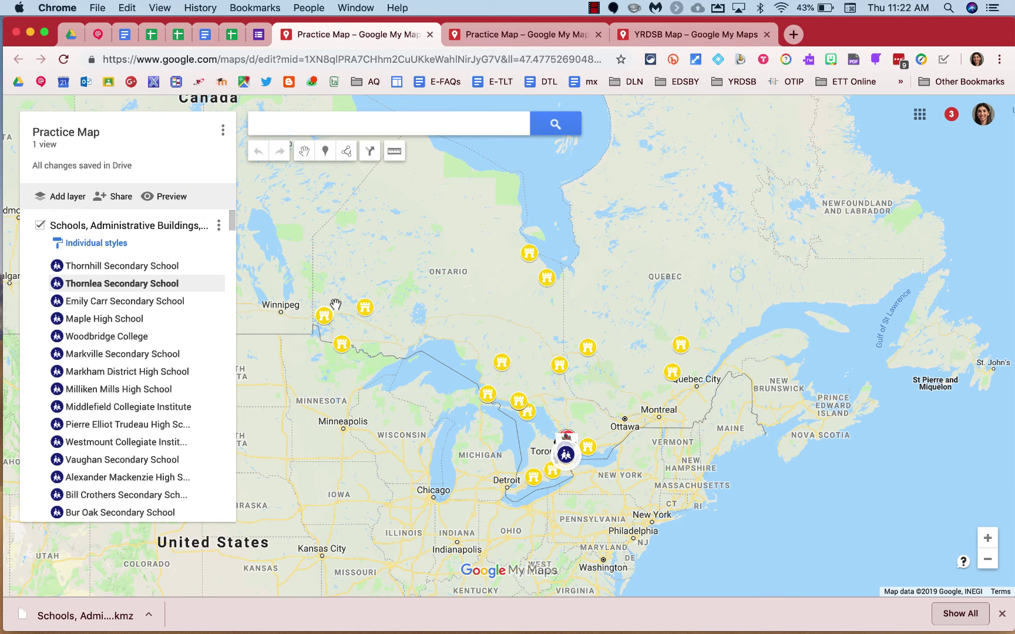
- Review Practice Map's sharing settings (still private), close them, and add a new layer
{"action": "left_click", "coordinate": [121, 198]}
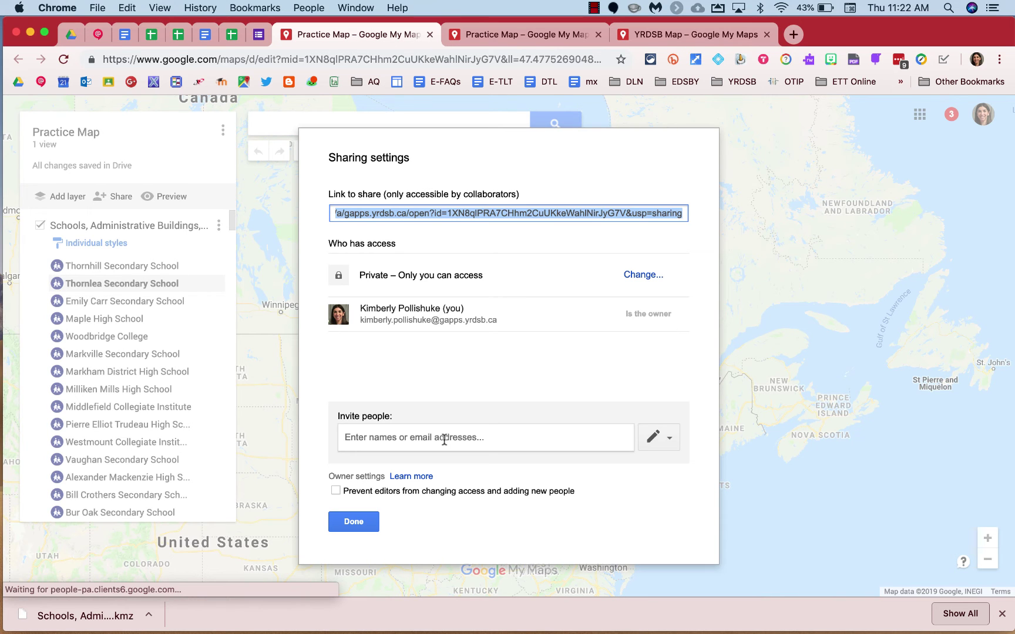
{"action": "left_click", "coordinate": [354, 520]}
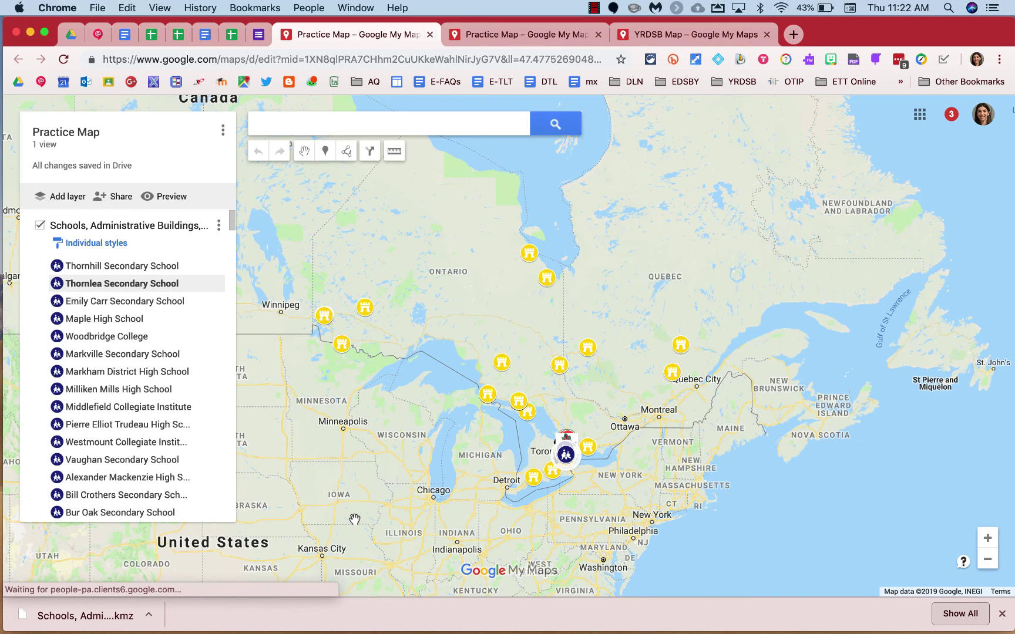
{"action": "left_click", "coordinate": [72, 202]}
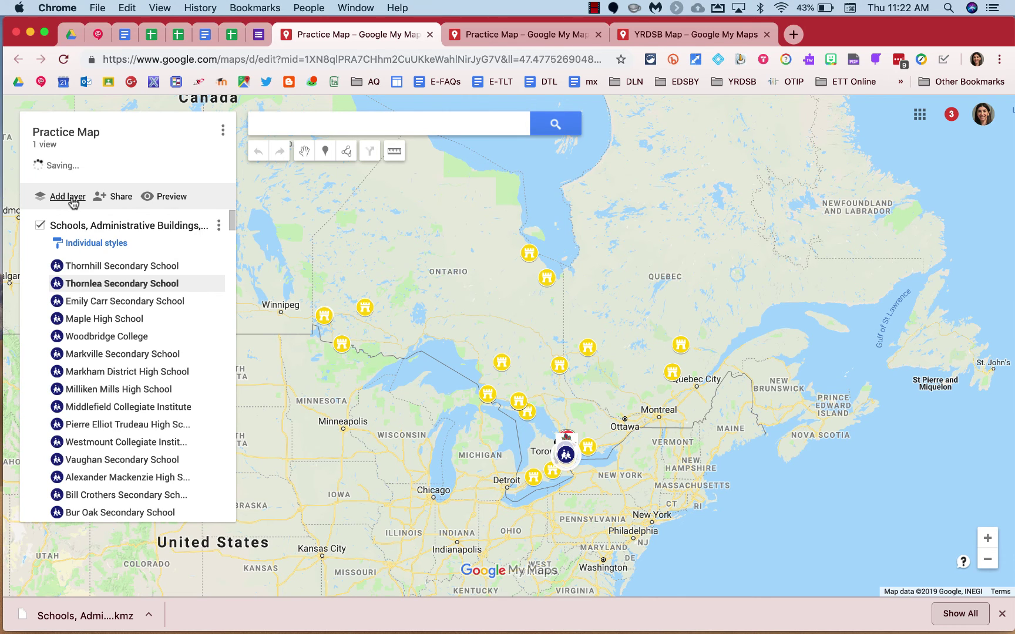